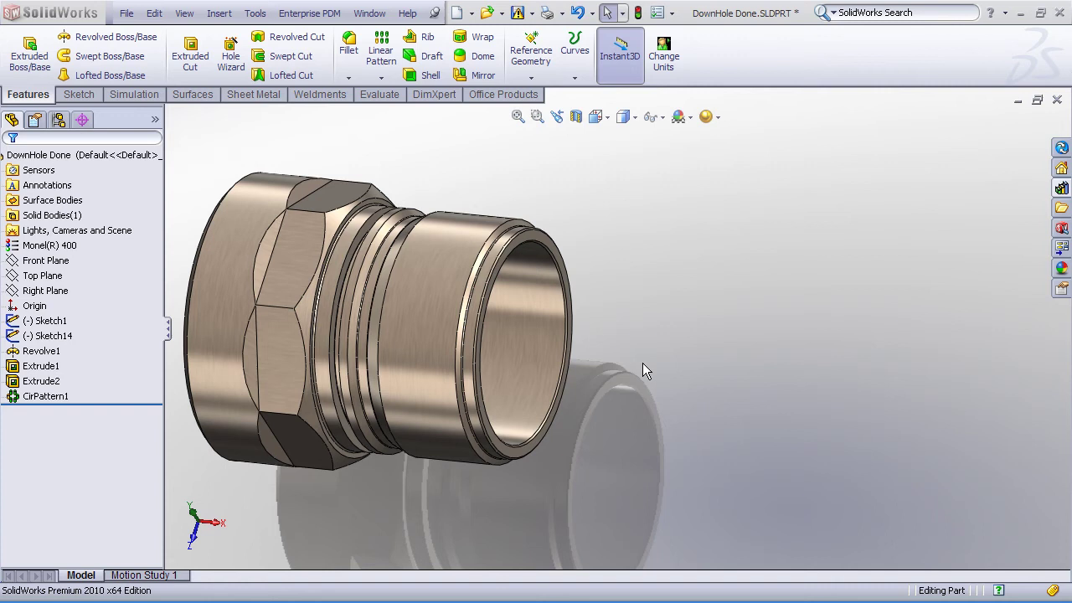
Step: Orbit the fitting and start a new sketch on its open end face
middle_click_drag(649, 332, 669, 298)
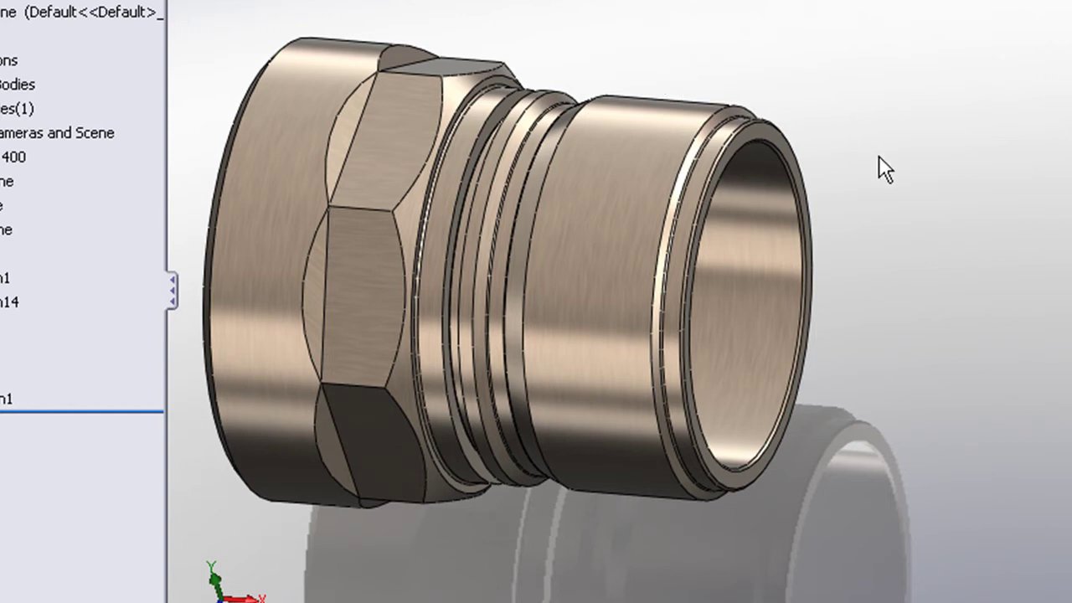
mouse_move(885, 168)
middle_mouse_down()
mouse_move(856, 167)
mouse_move(871, 174)
middle_mouse_up()
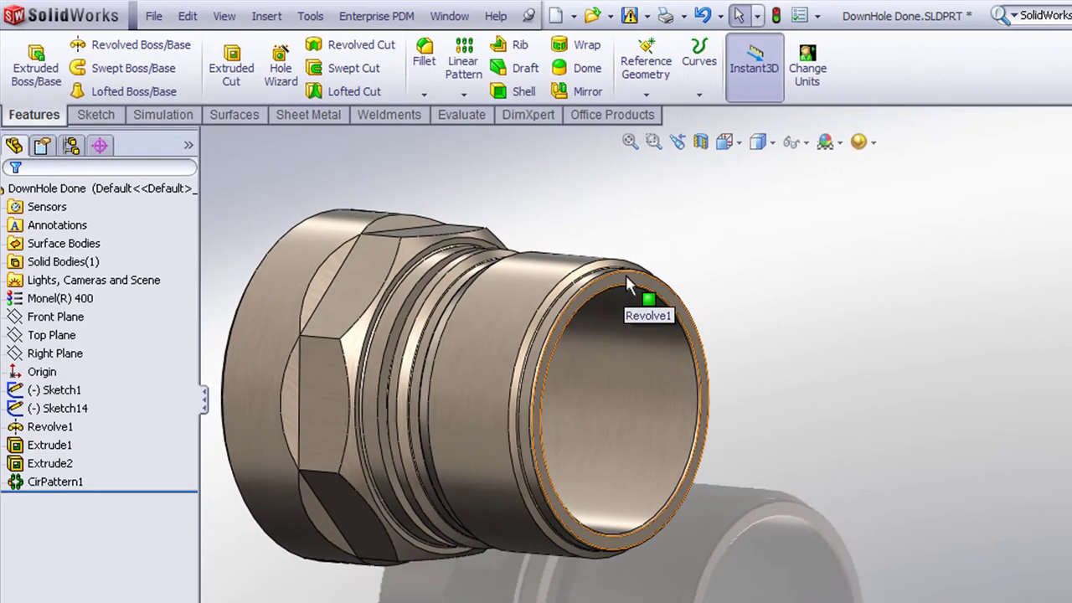
left_click(629, 285)
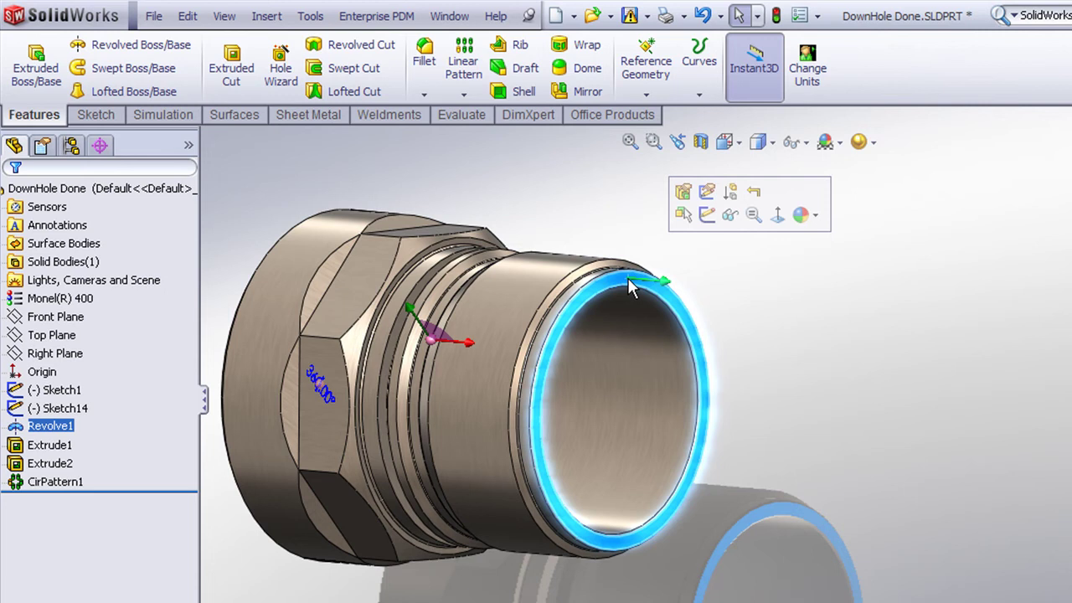
left_click(708, 216)
Step: Offset the circular end edge by 0.051in with Reverse applied
left_click(735, 286)
scroll(641, 275, "down", 4)
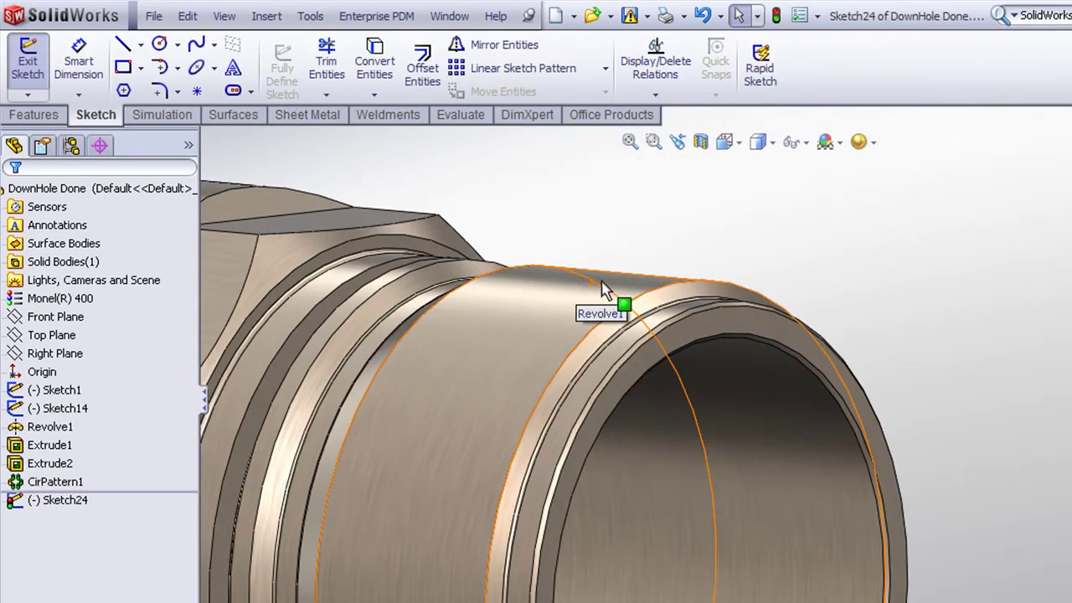
left_click(675, 292)
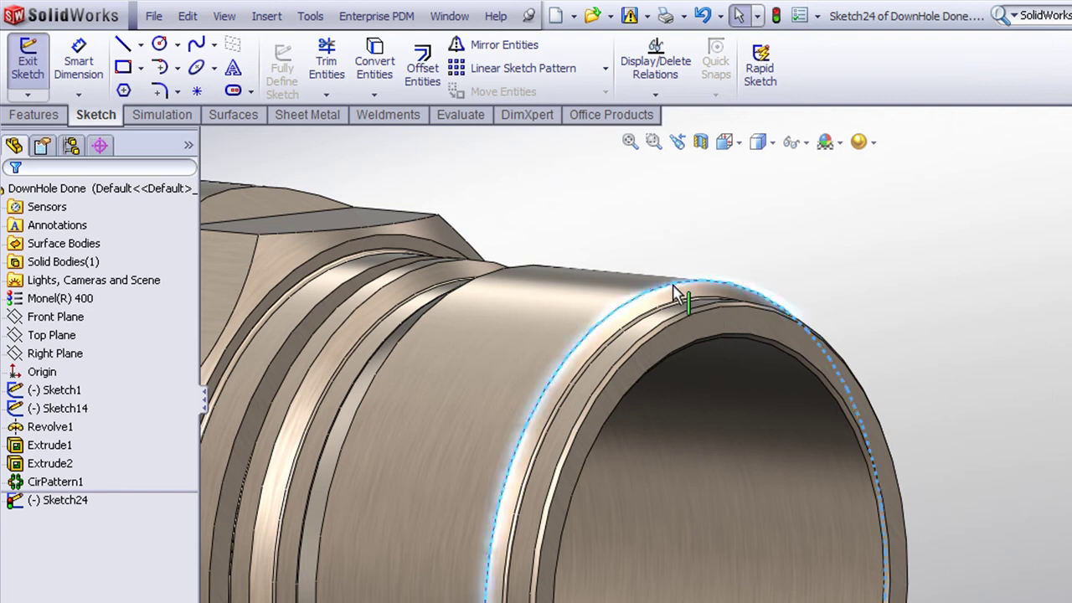
left_click(425, 71)
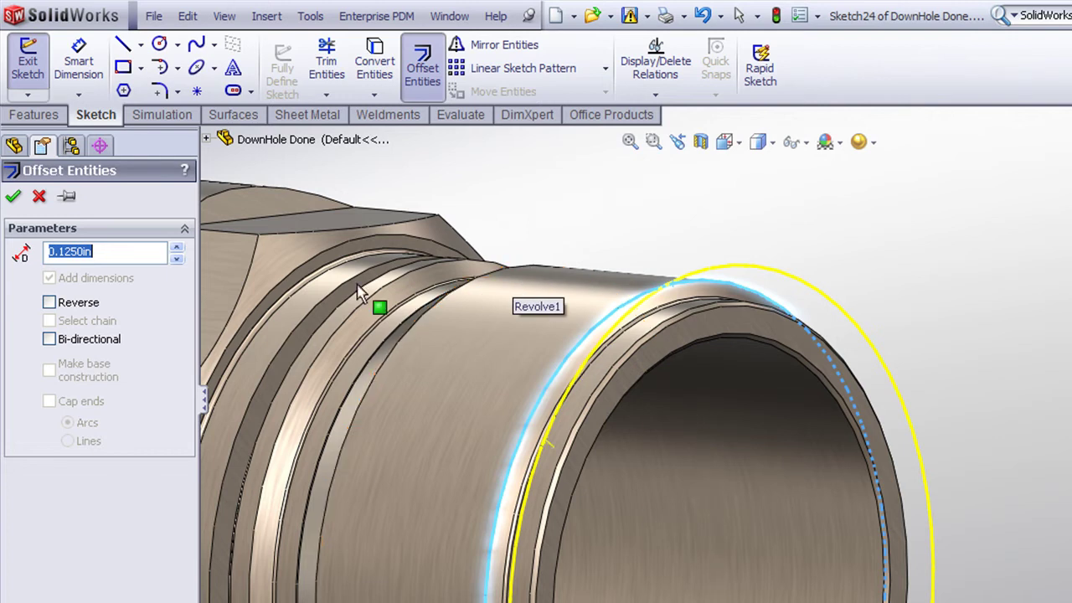
type(".051")
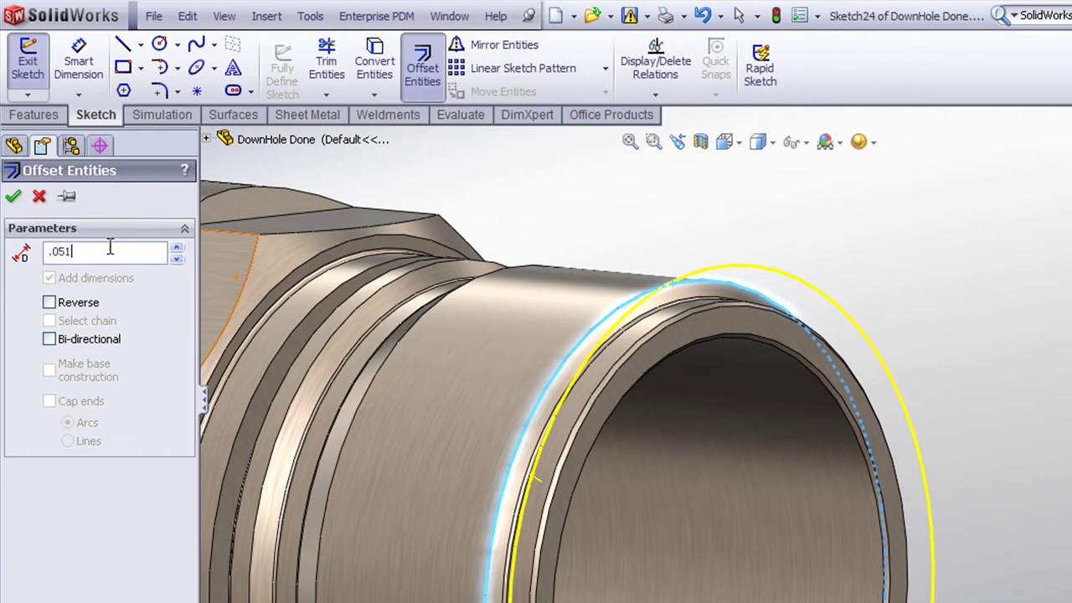
key("Return")
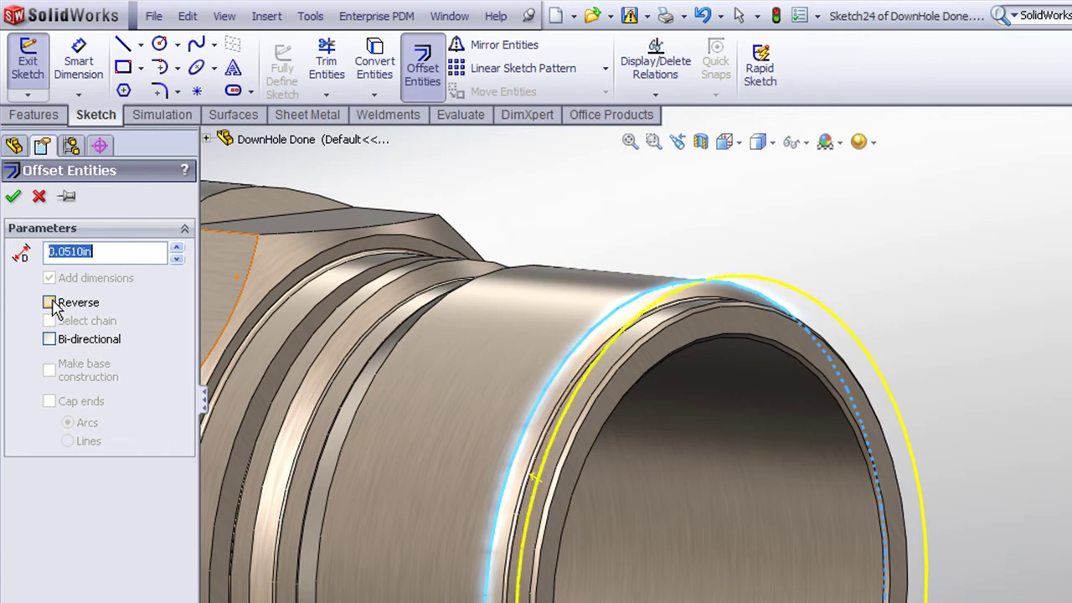
middle_click_drag(364, 325, 665, 189)
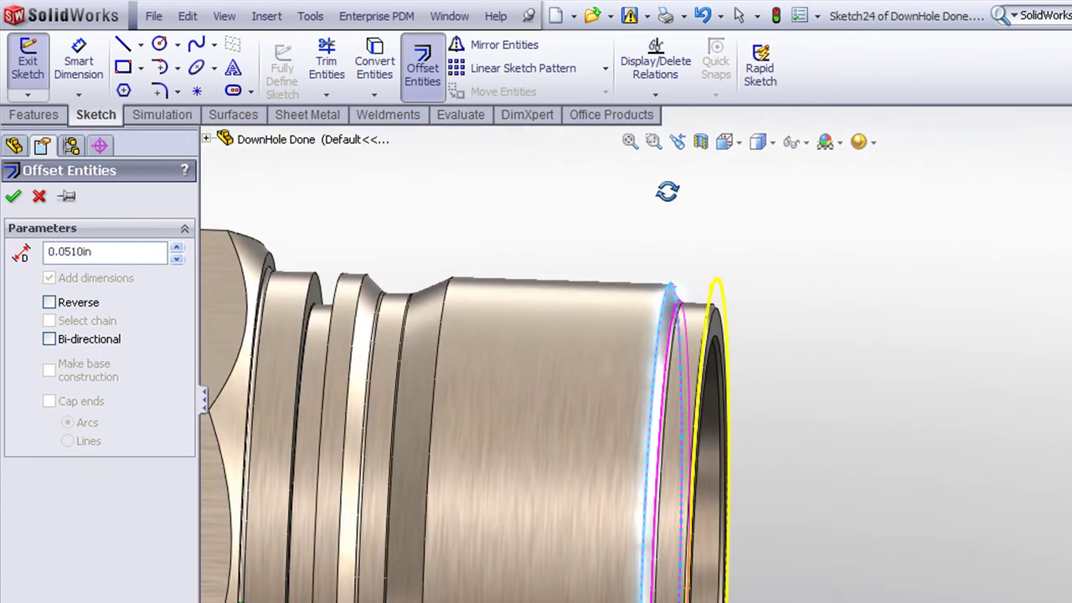
left_click(48, 302)
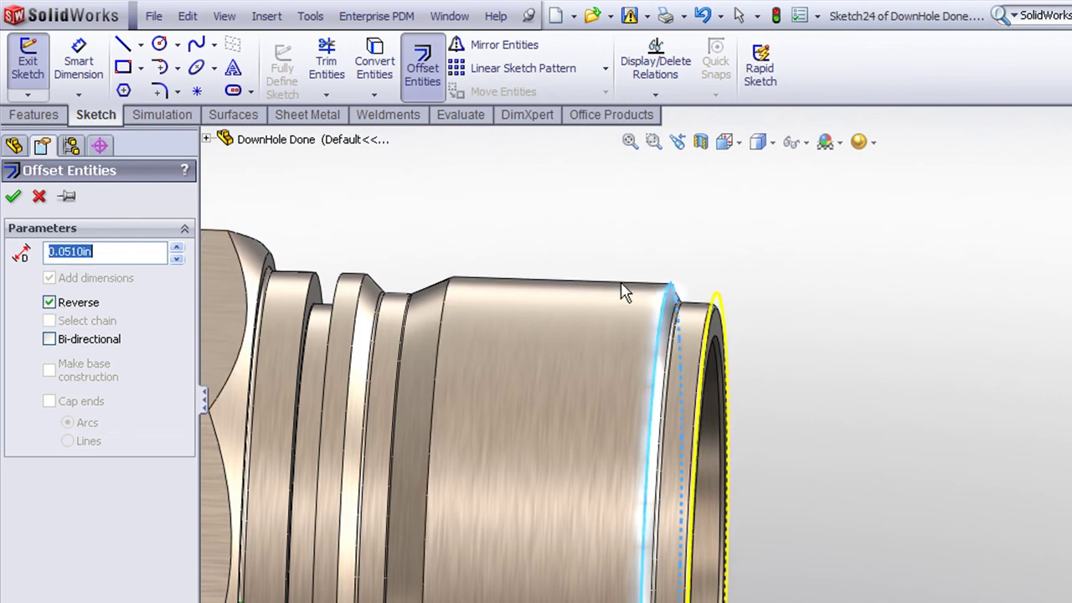
left_click(12, 198)
middle_click_drag(576, 258, 751, 237)
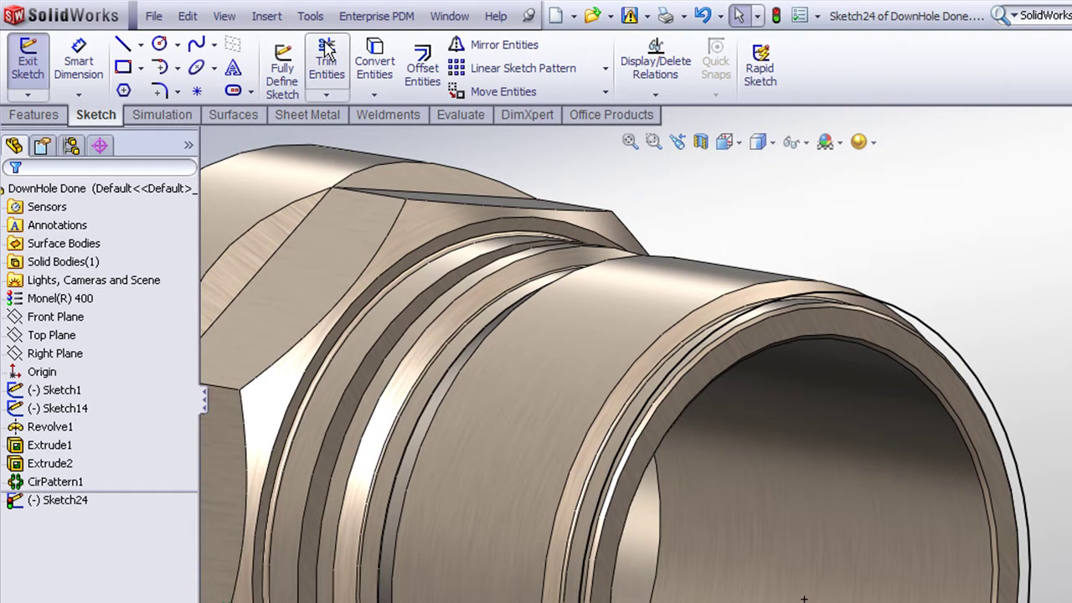
Step: Start a Helix/Spiral feature on the offset circle via Insert > Curve
left_click(283, 19)
mouse_move(317, 219)
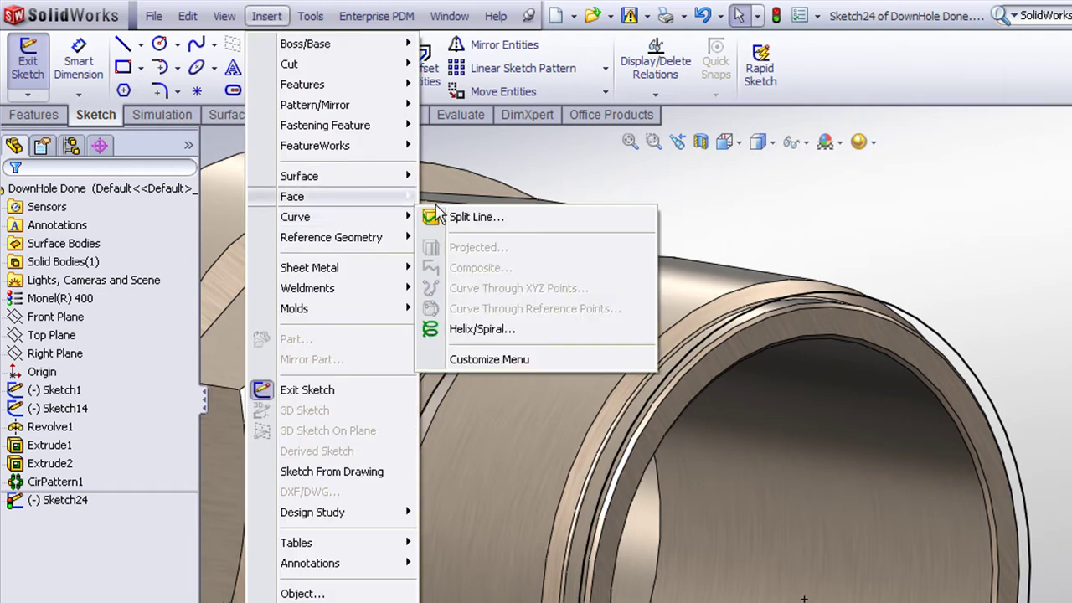
left_click(469, 329)
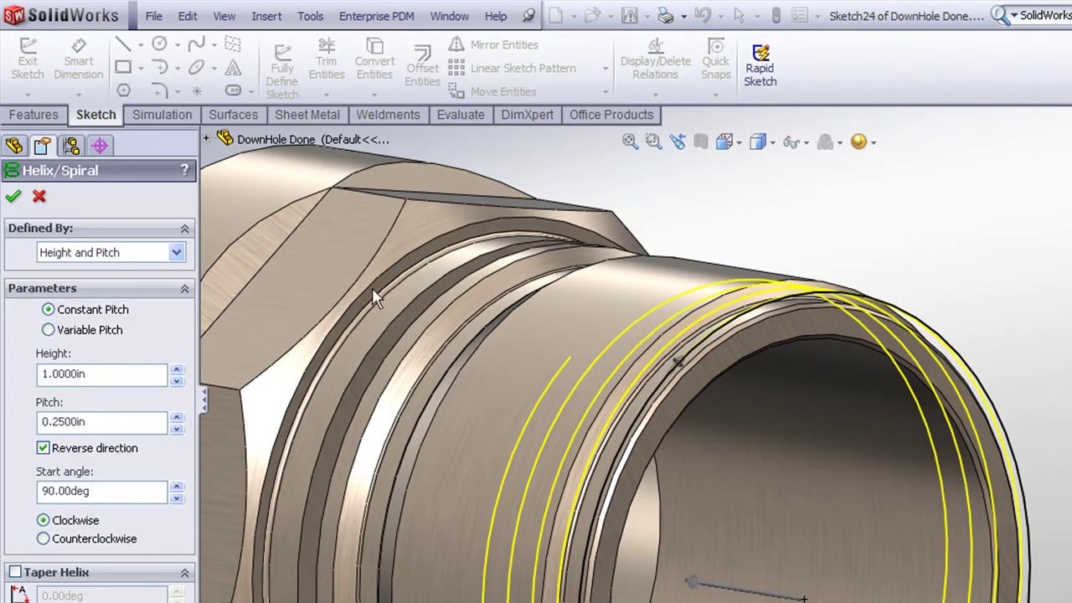
double_click(108, 374)
middle_click_drag(579, 361, 541, 289)
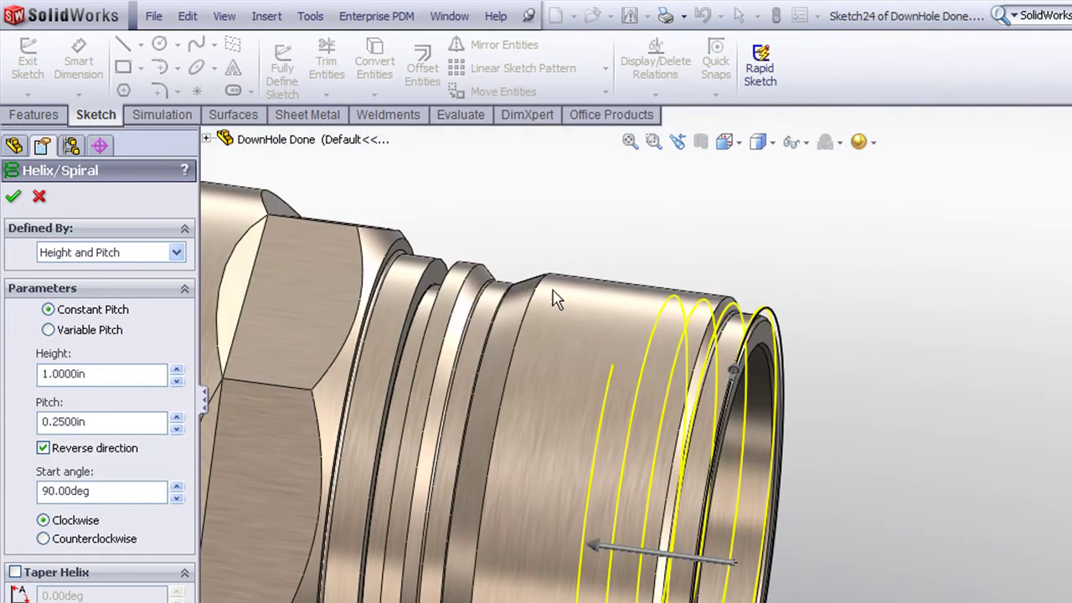
Step: Set the helix to 2.125in height and 1/12in pitch, keeping Reverse direction, and accept
left_click_drag(122, 373, 39, 379)
type("2.125")
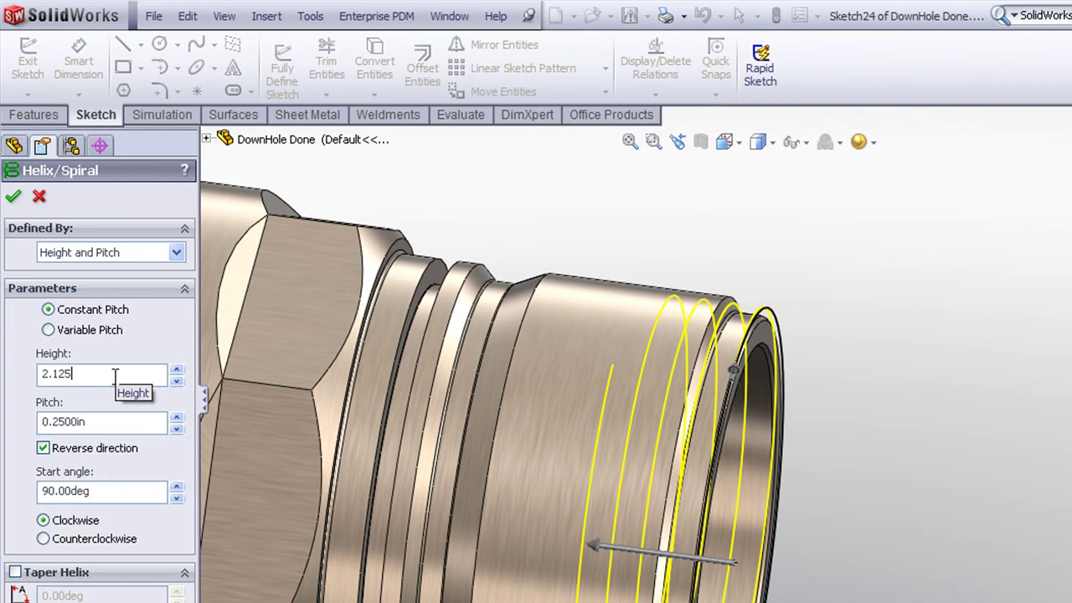
scroll(531, 277, "up", 1)
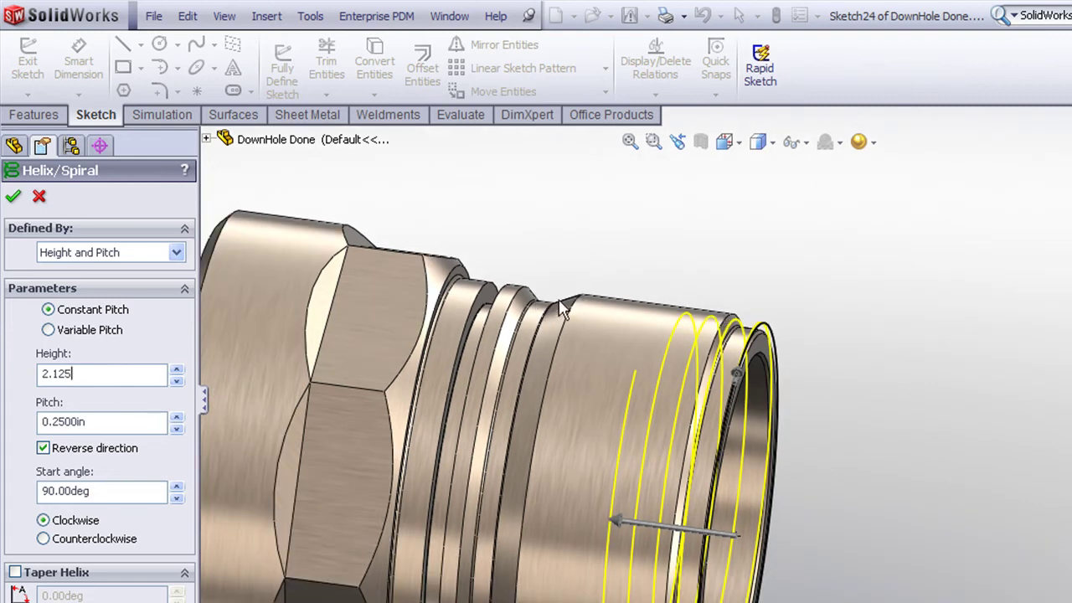
left_click(127, 413)
type("1/12")
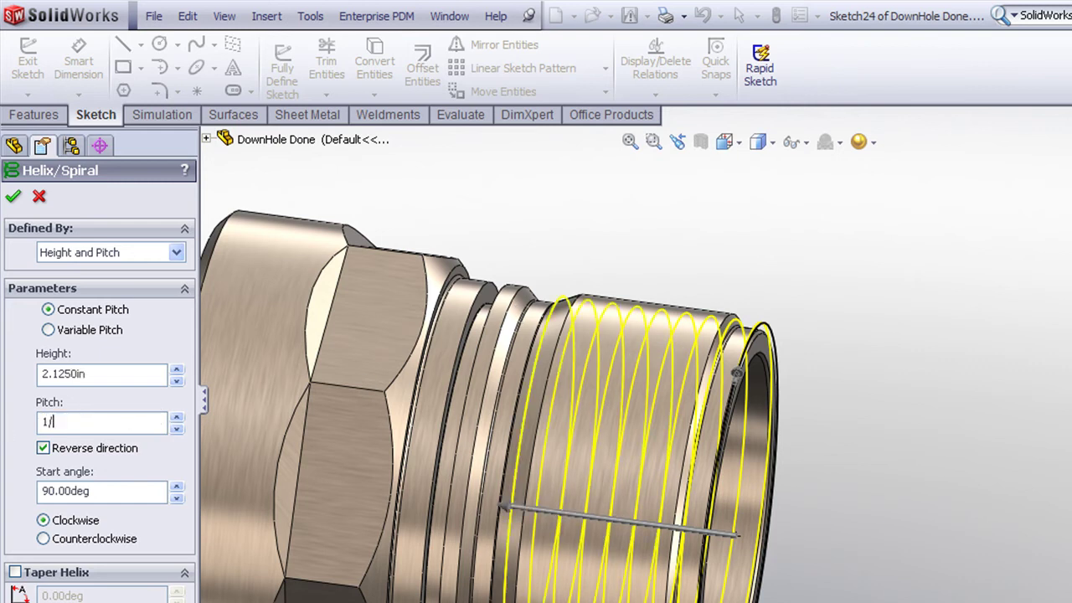
left_click(107, 374)
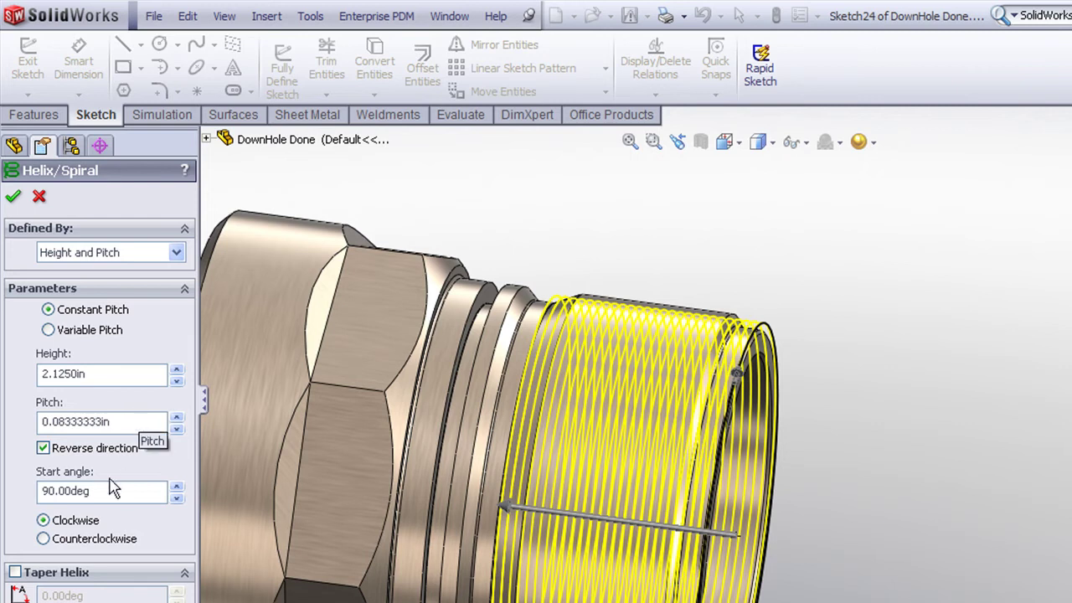
middle_click_drag(817, 362, 717, 390)
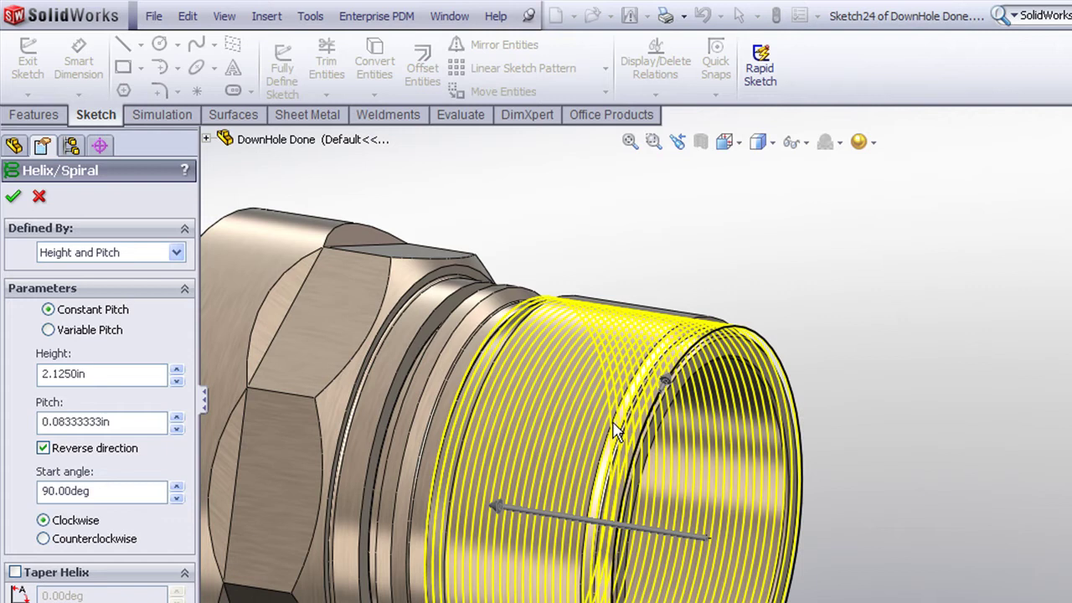
middle_click_drag(608, 424, 613, 424)
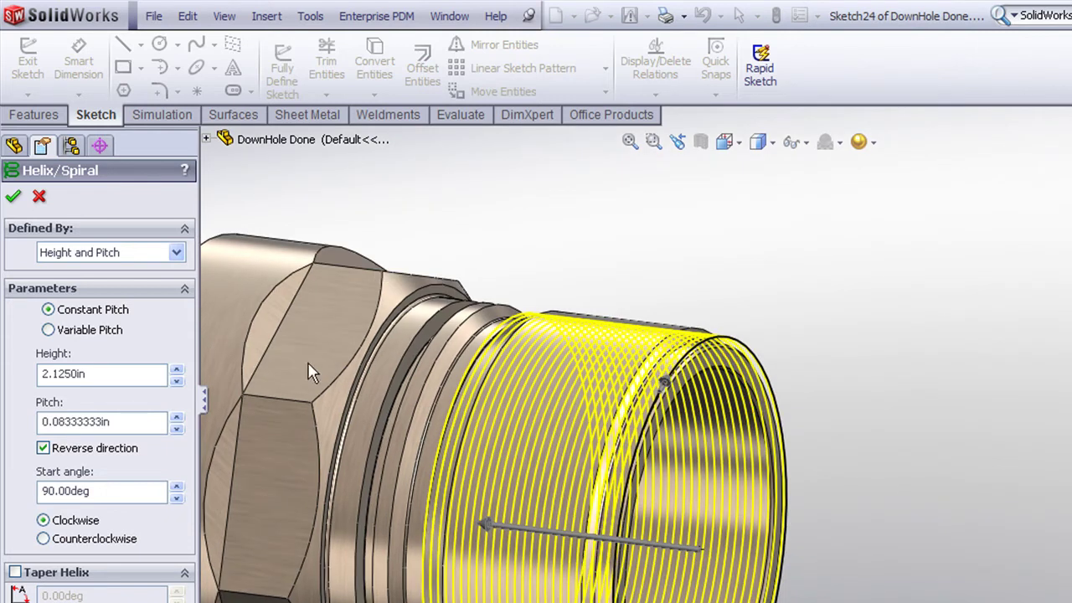
left_click(13, 196)
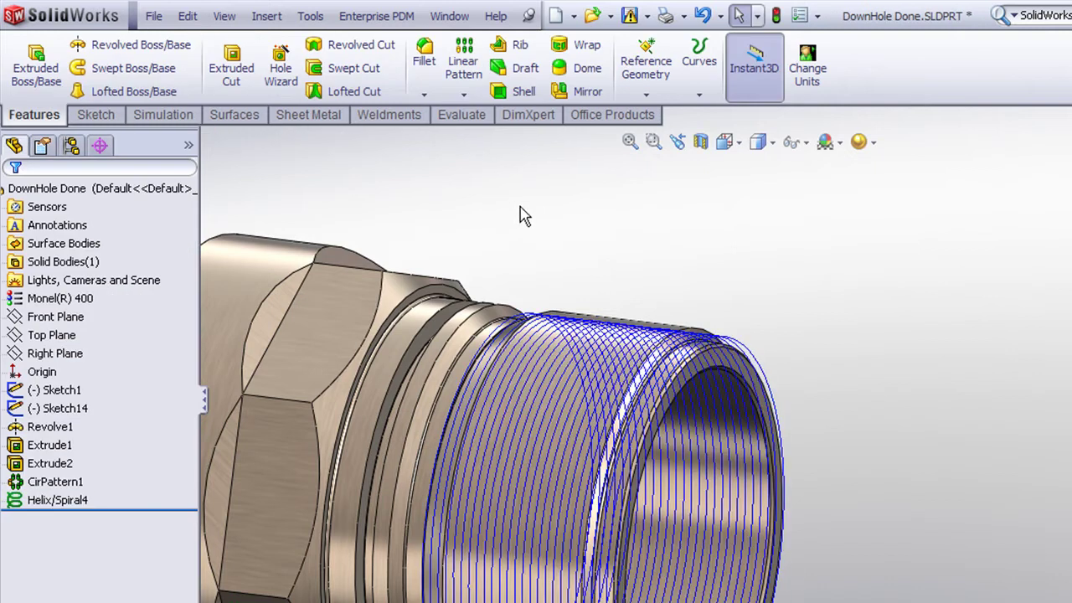
Step: Switch to the Front view and open the Design Library
scroll(553, 239, "up", 2)
key("ctrl+1")
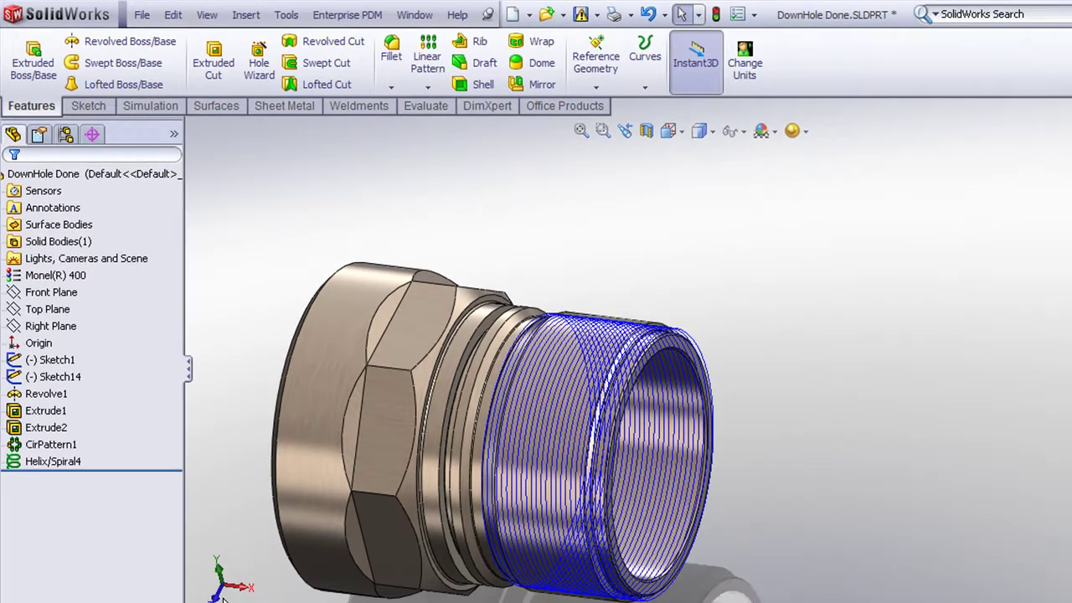
scroll(759, 398, "down", 3)
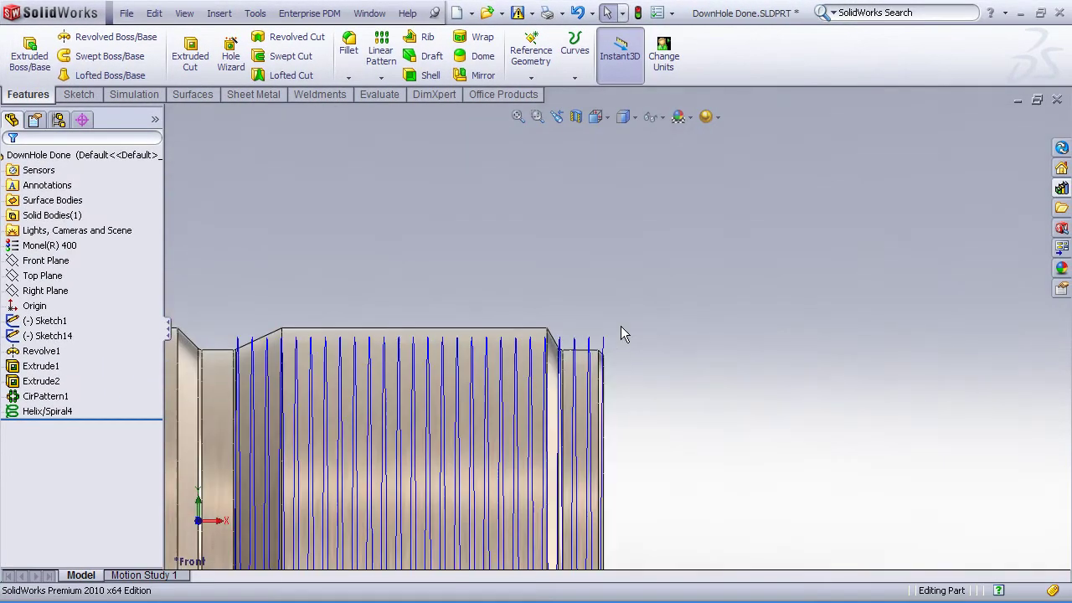
scroll(621, 328, "down", 2)
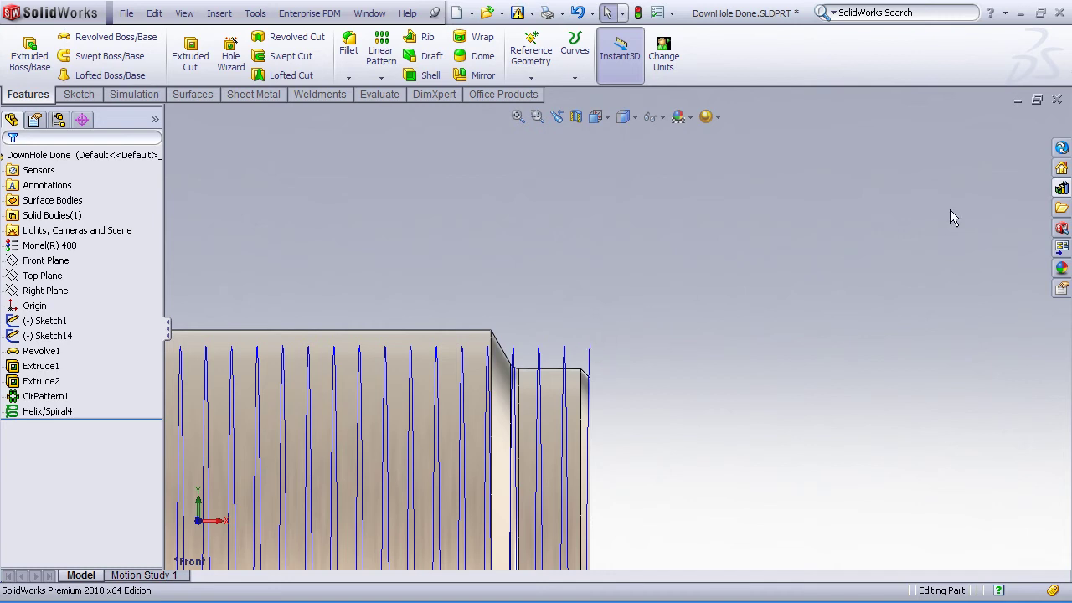
left_click(1061, 188)
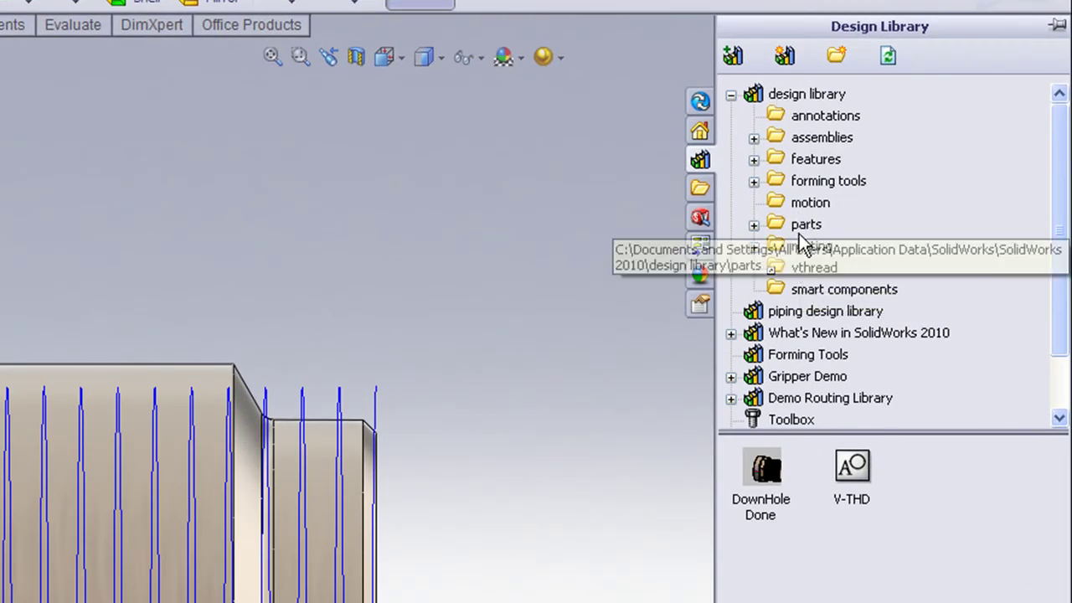
Step: Place the V-THD profile block with its tip on the part's outer edge, then exit the sketch
mouse_move(851, 471)
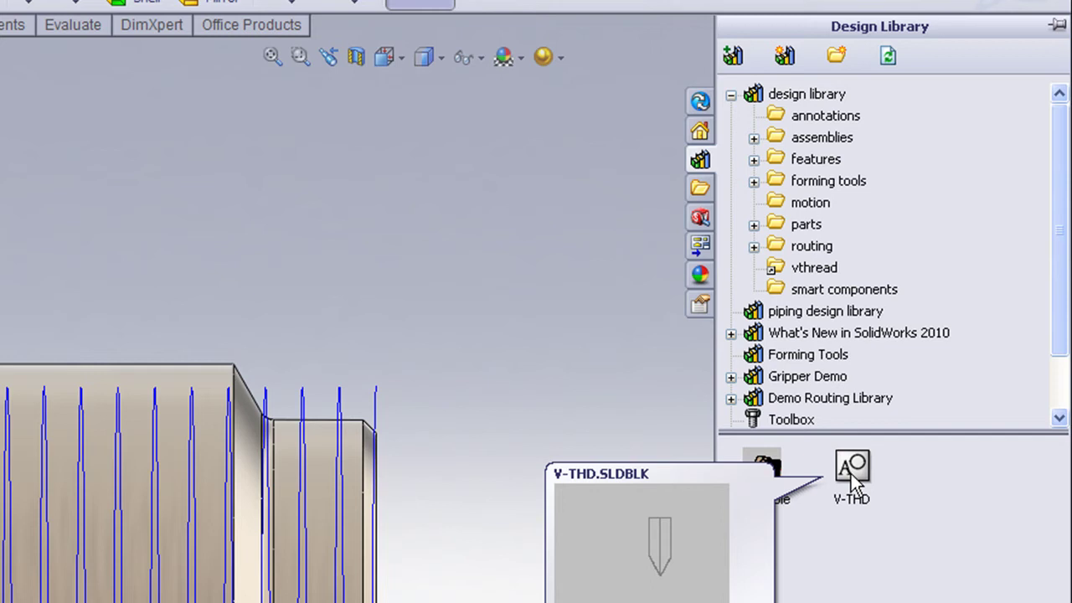
left_click_drag(857, 475, 378, 354)
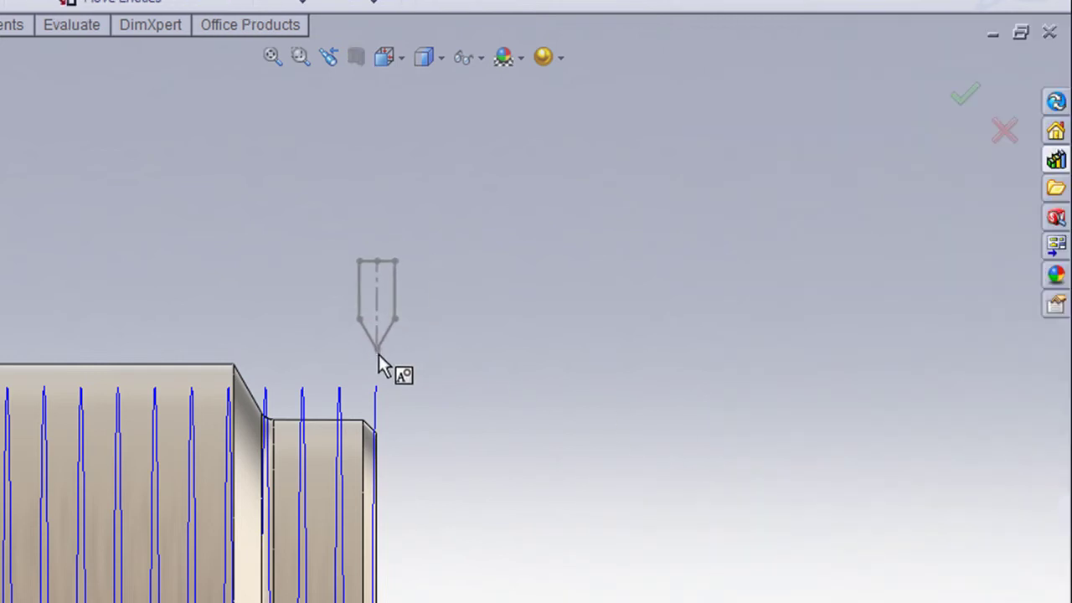
left_click(383, 364)
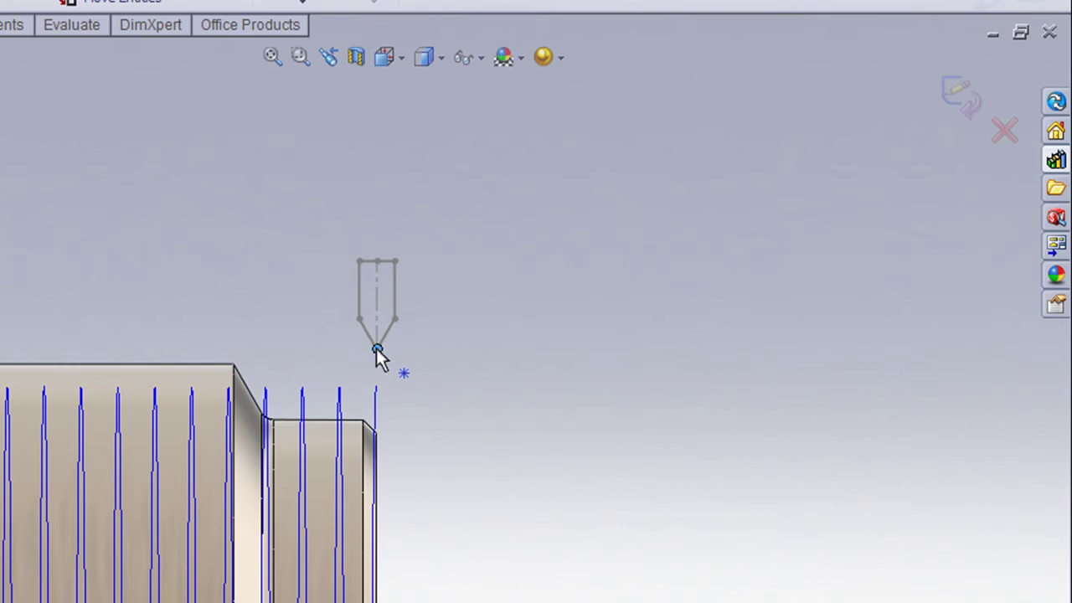
mouse_move(374, 351)
left_mouse_down()
mouse_move(402, 376)
mouse_move(377, 388)
left_mouse_up()
left_click(491, 391)
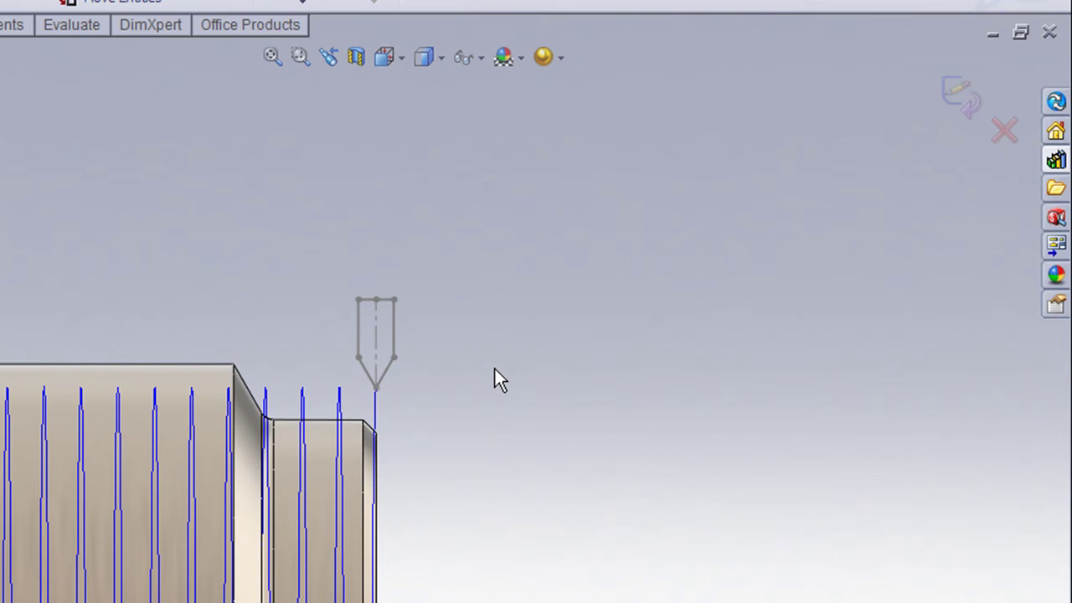
left_click(958, 95)
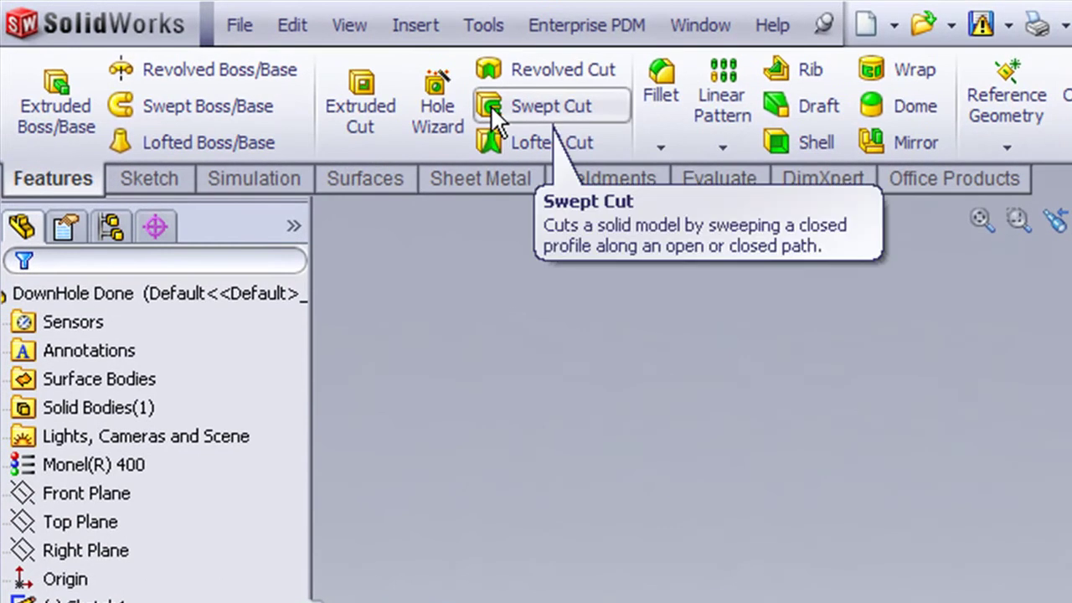
Step: Swept-cut the Sketch25 thread profile along Helix/Spiral4 to create Cut-Sweep3
left_click(491, 106)
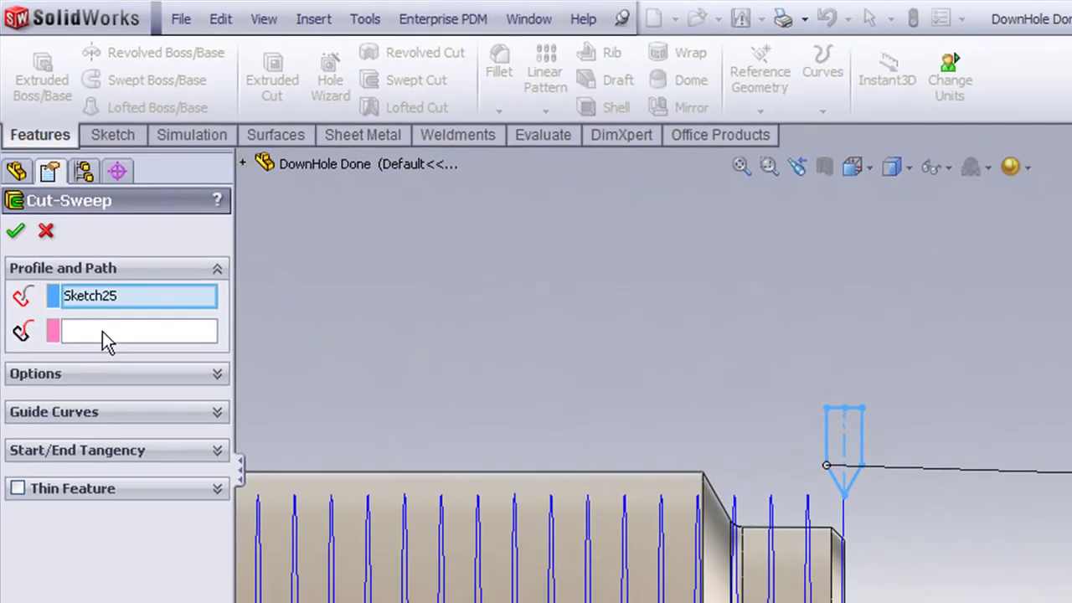
left_click(113, 332)
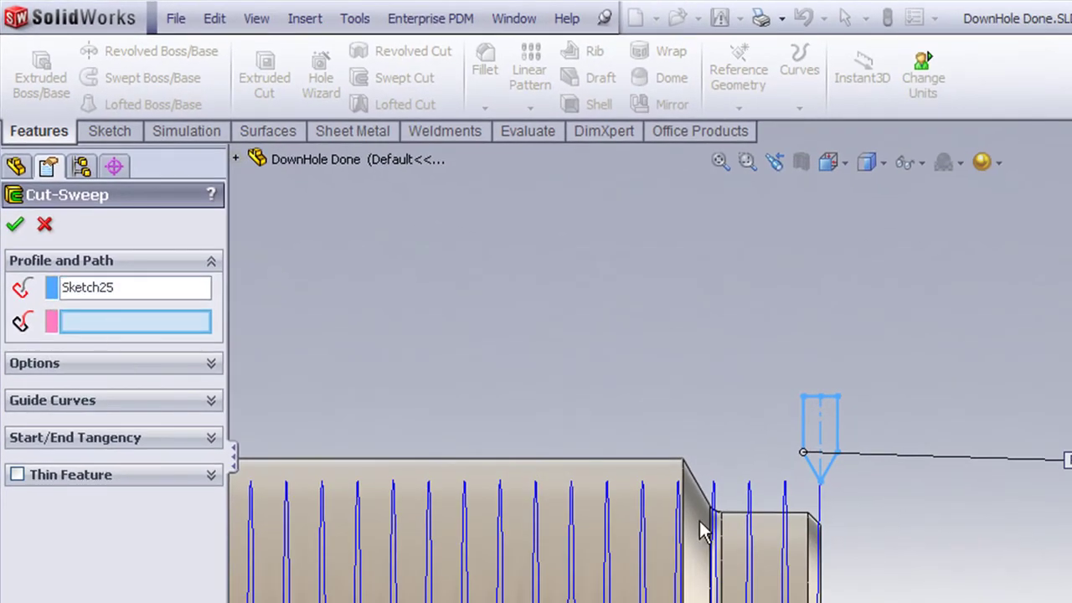
left_click(680, 495)
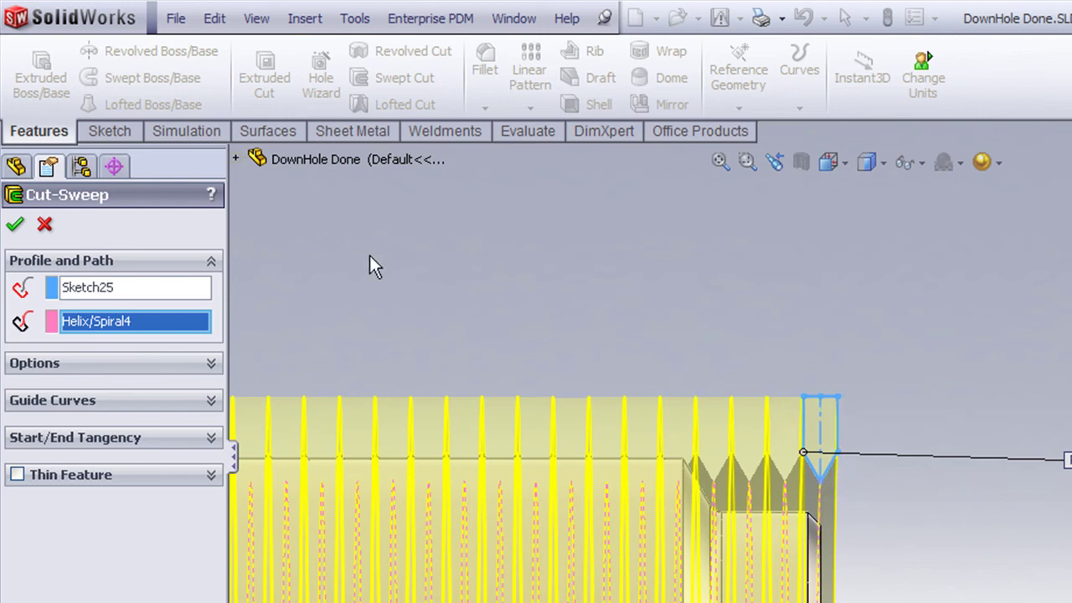
left_click(15, 224)
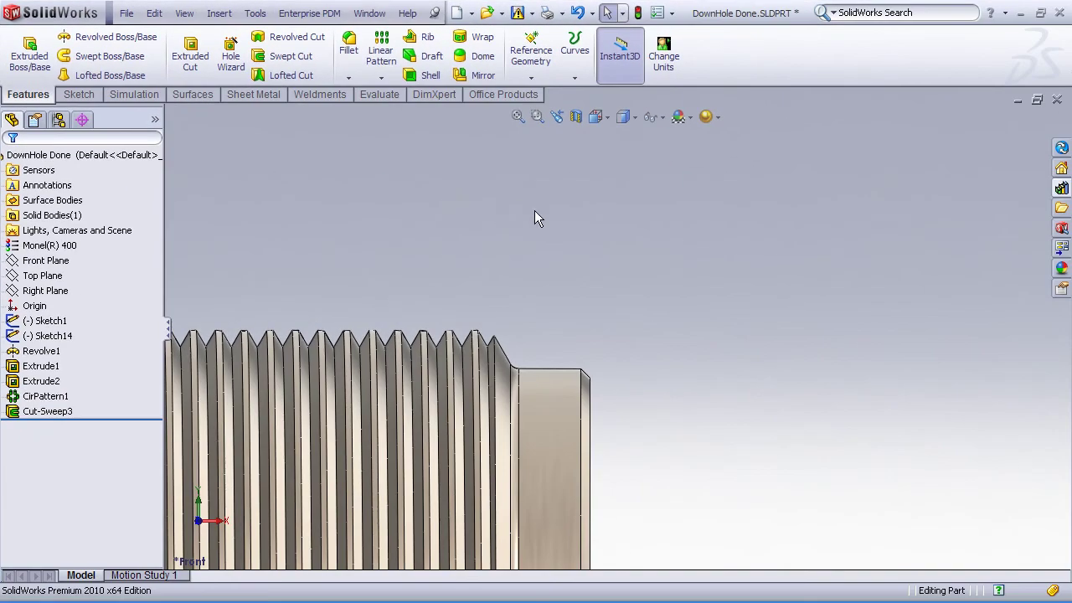
middle_click_drag(744, 292, 729, 306)
middle_click_drag(524, 219, 348, 285)
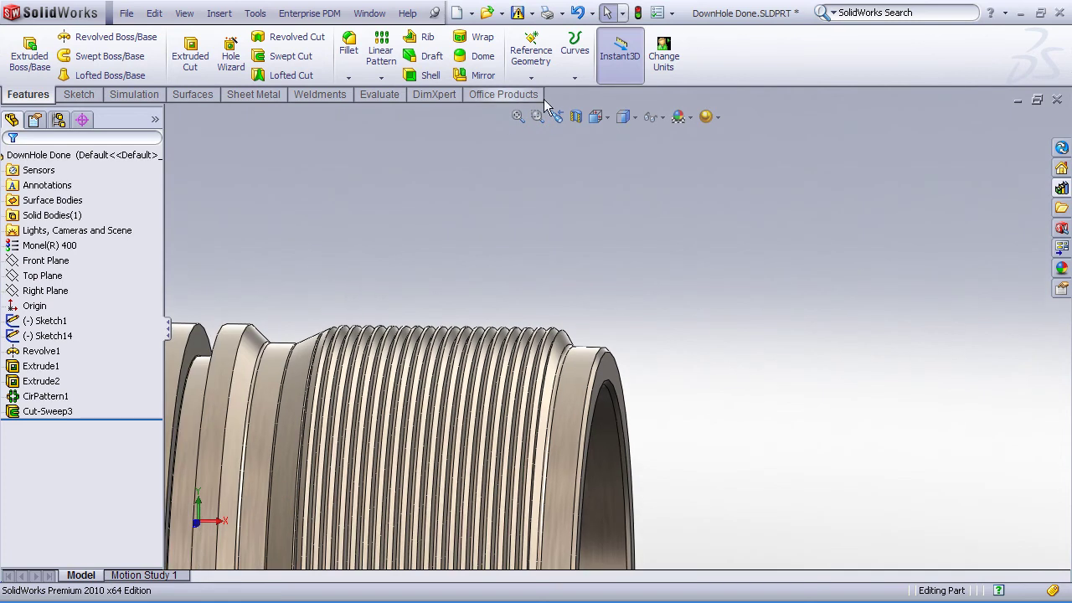
left_click(518, 116)
scroll(637, 268, "down", 3)
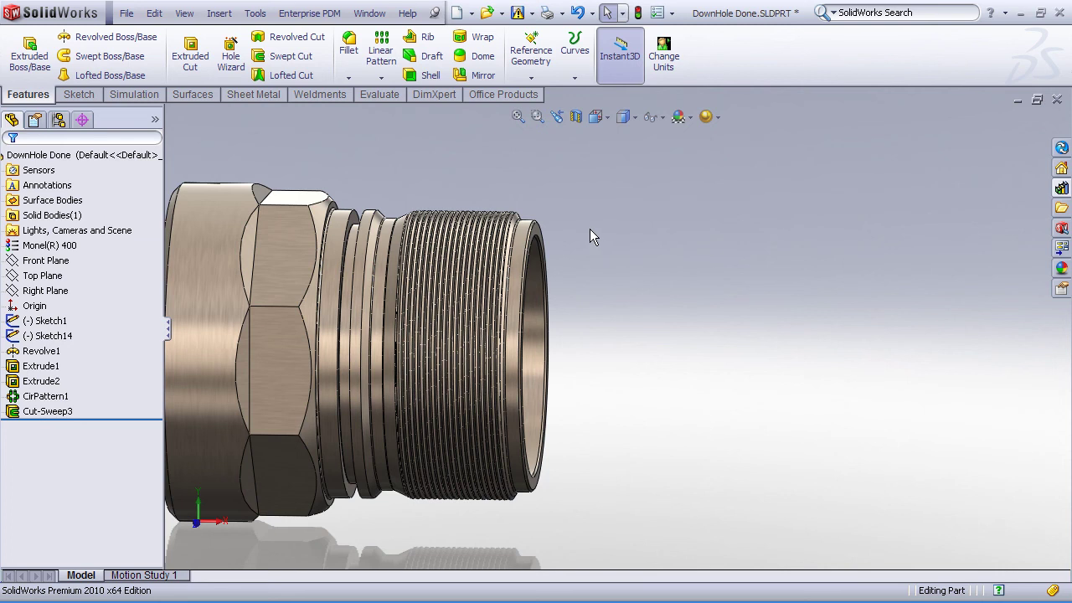
middle_click_drag(591, 228, 589, 234)
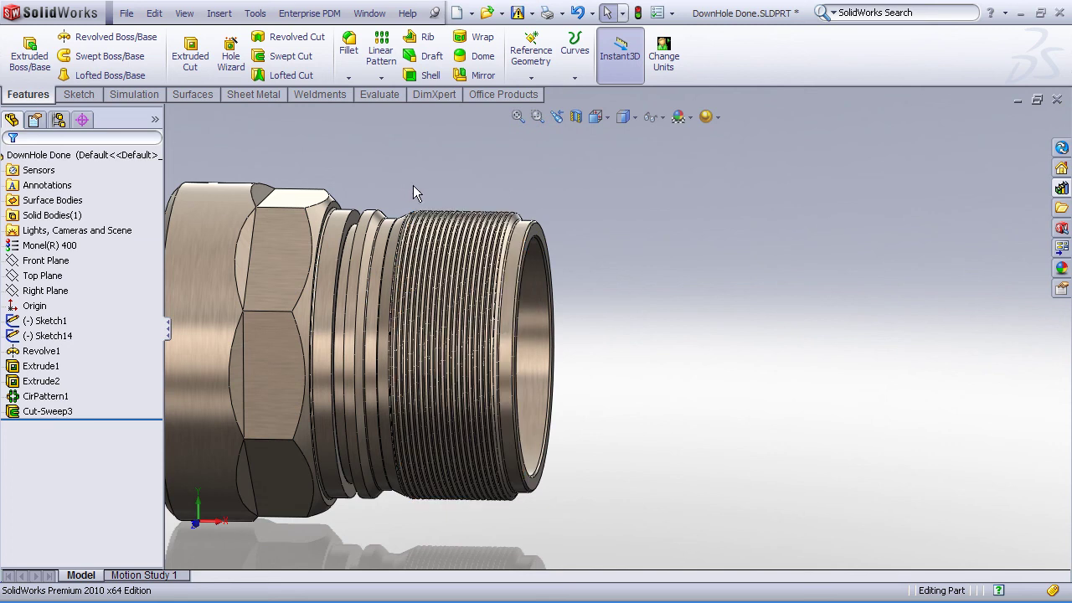
left_click(575, 117)
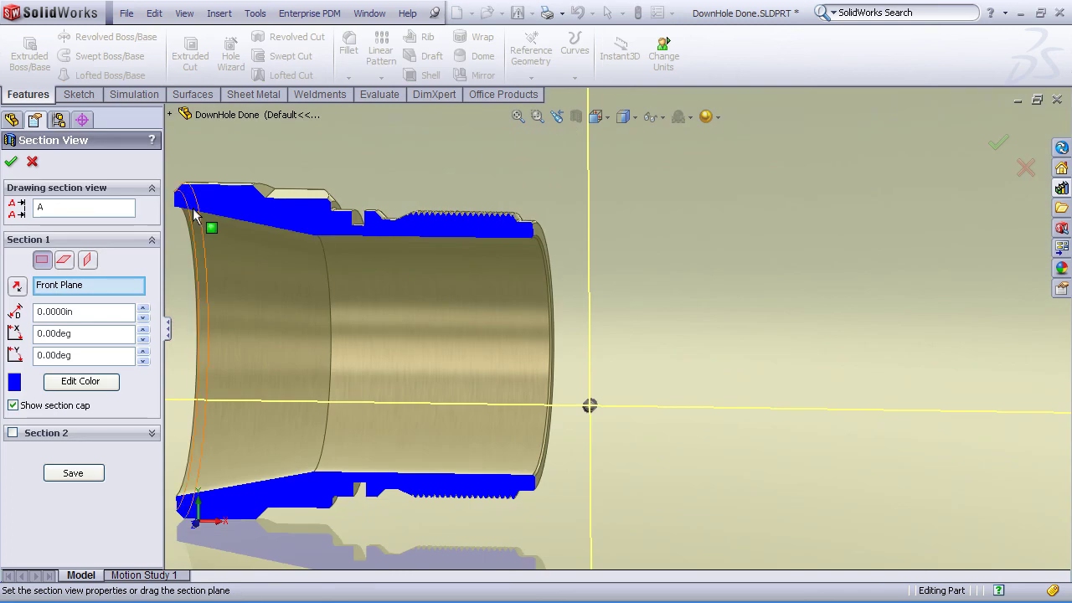
left_click(10, 162)
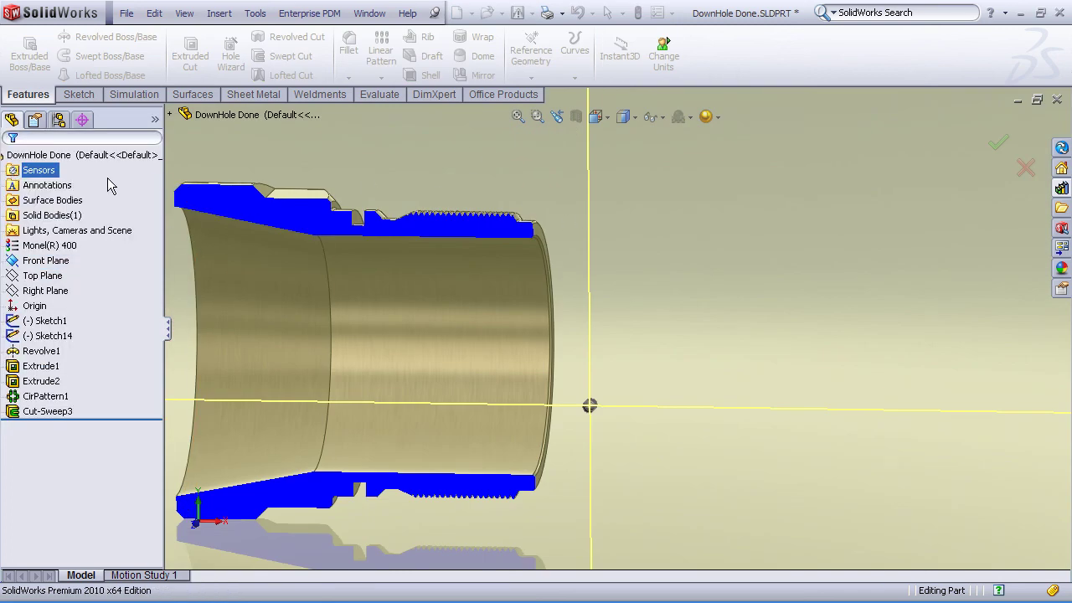
scroll(494, 252, "down", 6)
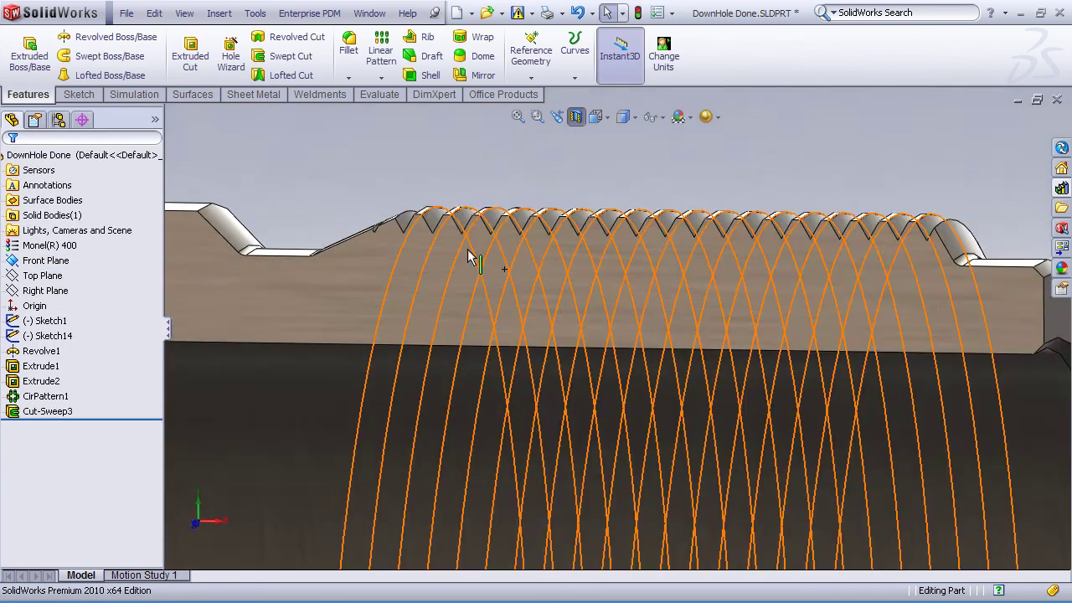
key("Left")
key("Left")
key("Right")
key("Right")
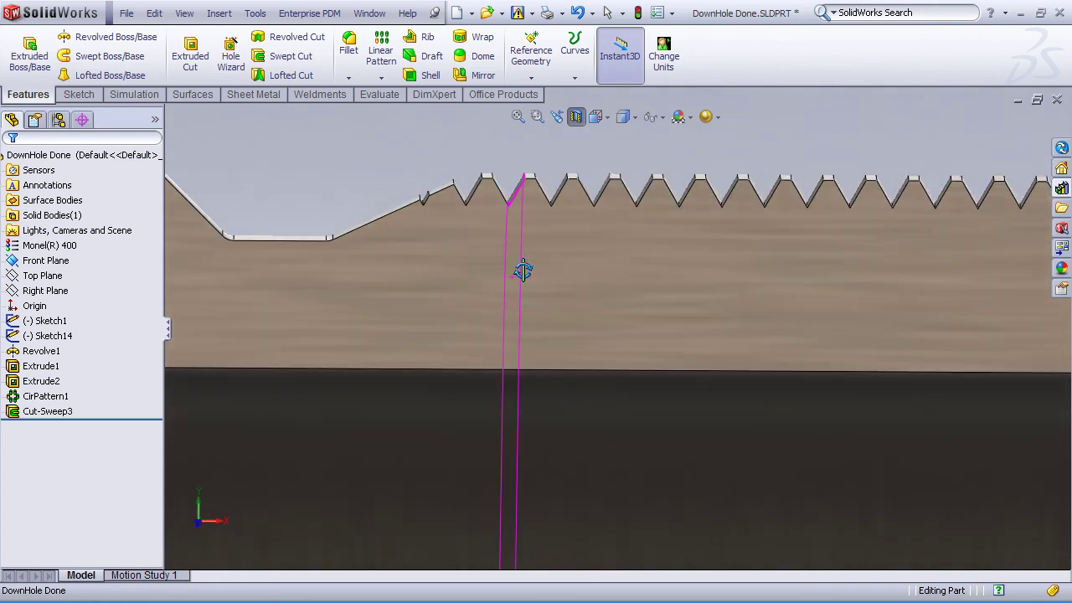
left_click(518, 116)
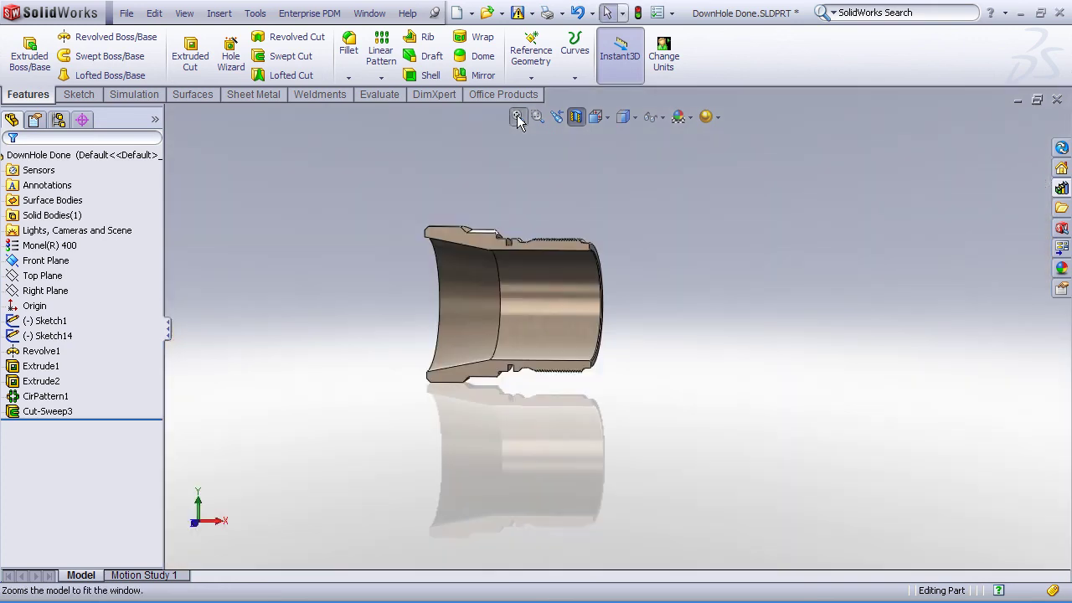
left_click(575, 117)
scroll(632, 206, "down", 5)
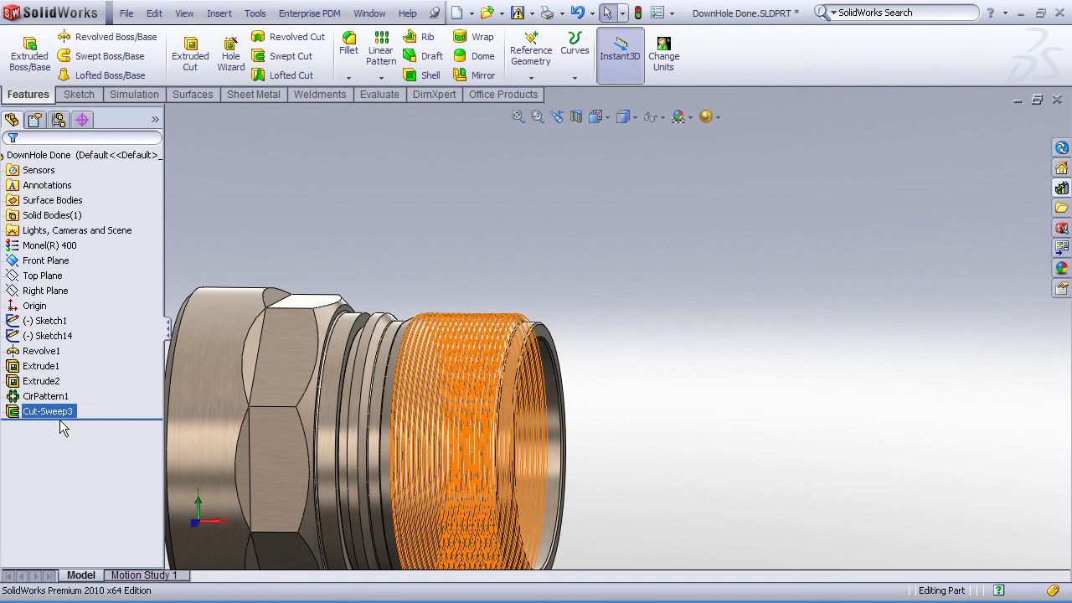